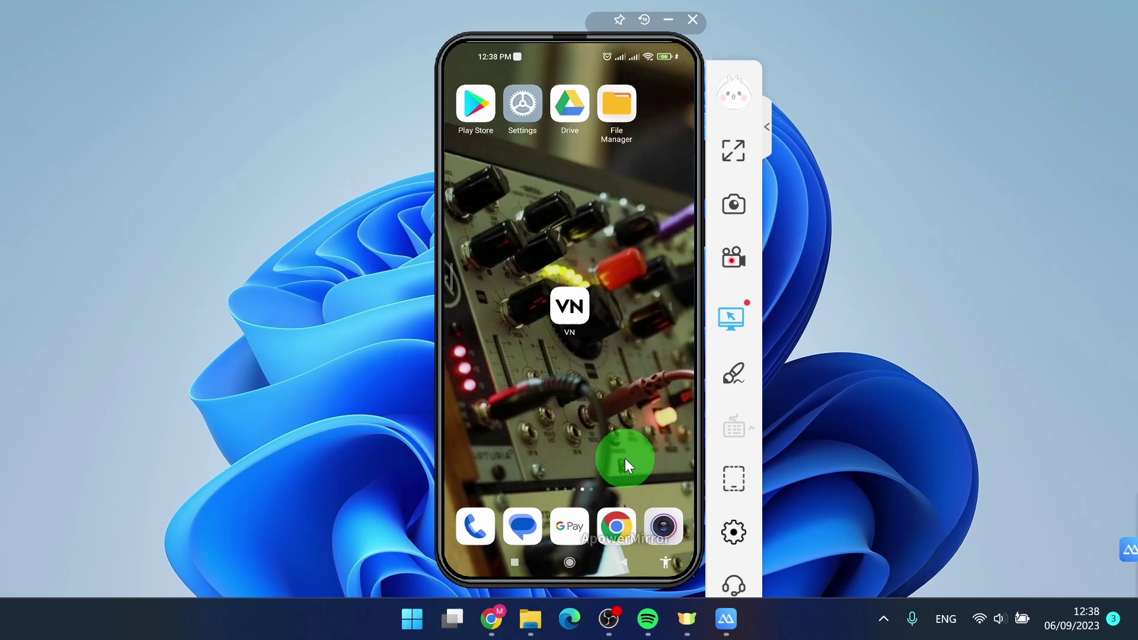
Launch VN from the home screen and open the Jul 15, 2023 project.
click(583, 304)
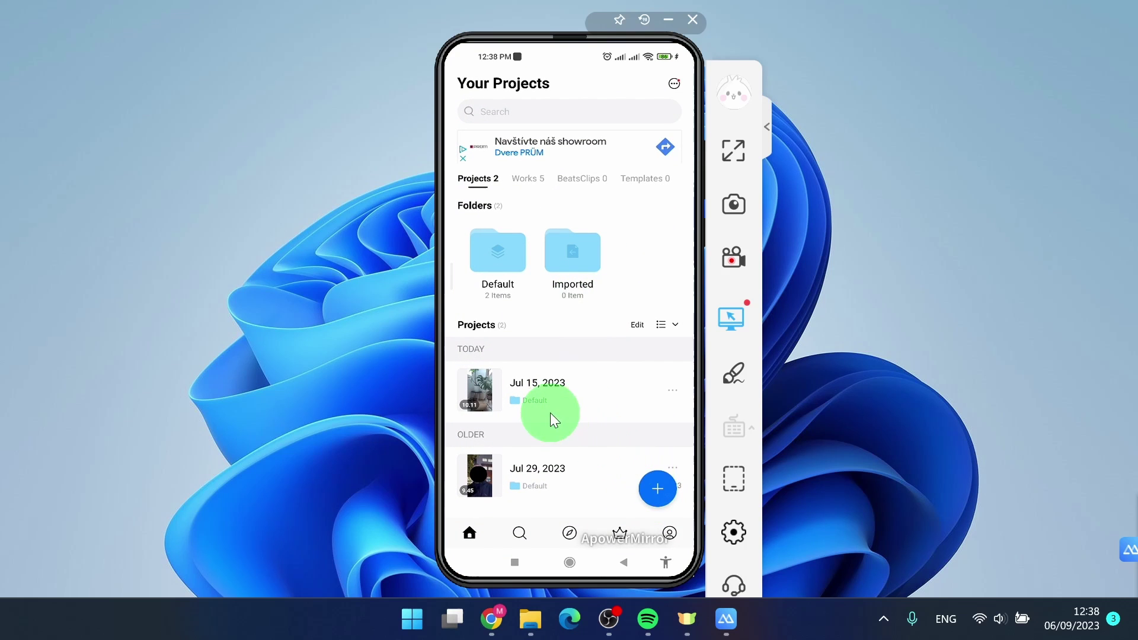
click(542, 394)
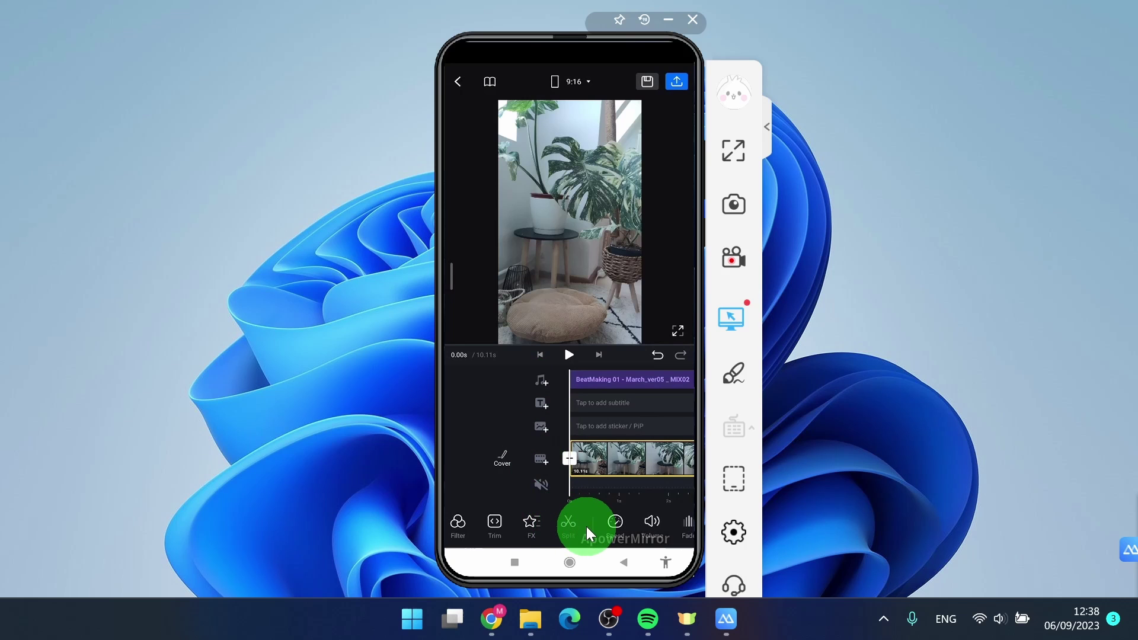
scroll(587, 532, right, 2)
scroll(587, 531, right, 2)
scroll(588, 528, right, 2)
scroll(588, 528, right, 2)
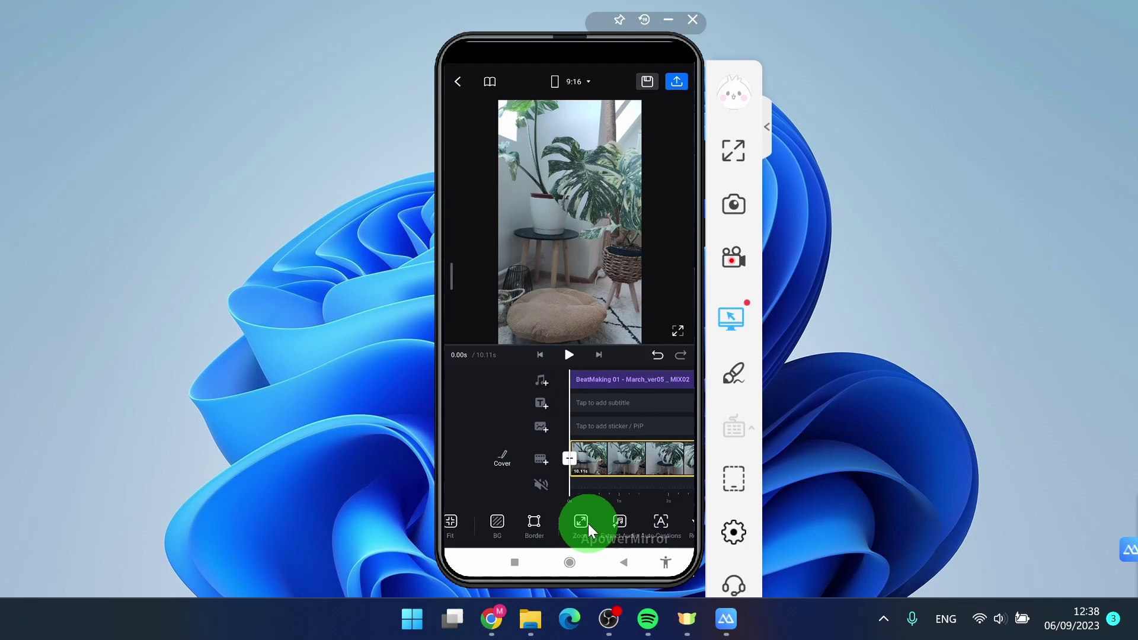
click(588, 524)
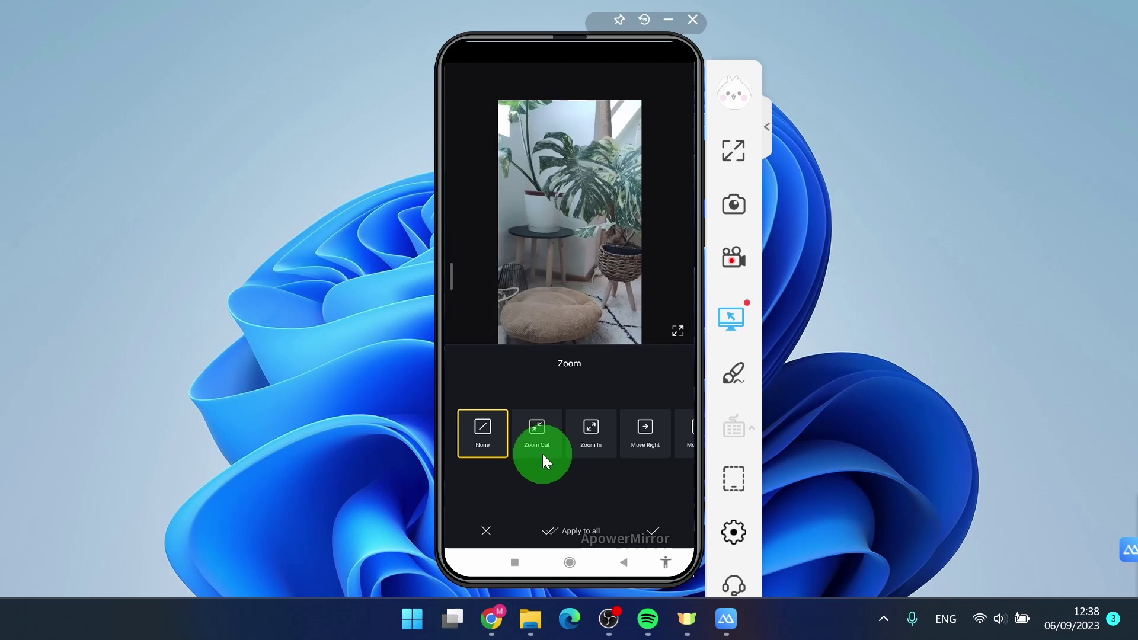
click(554, 444)
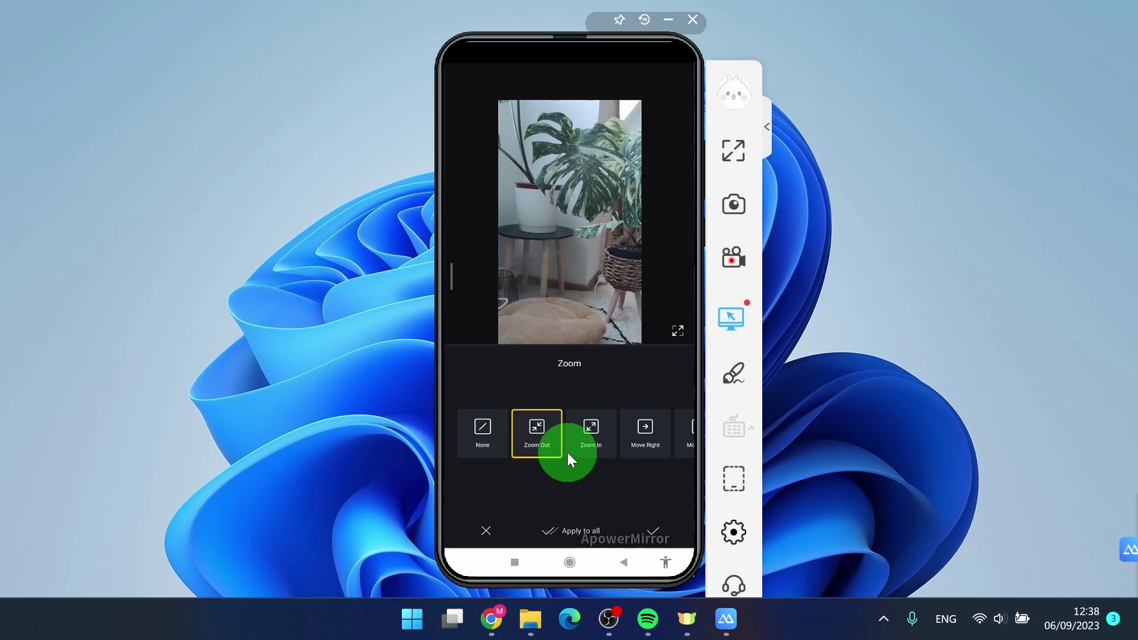
click(588, 451)
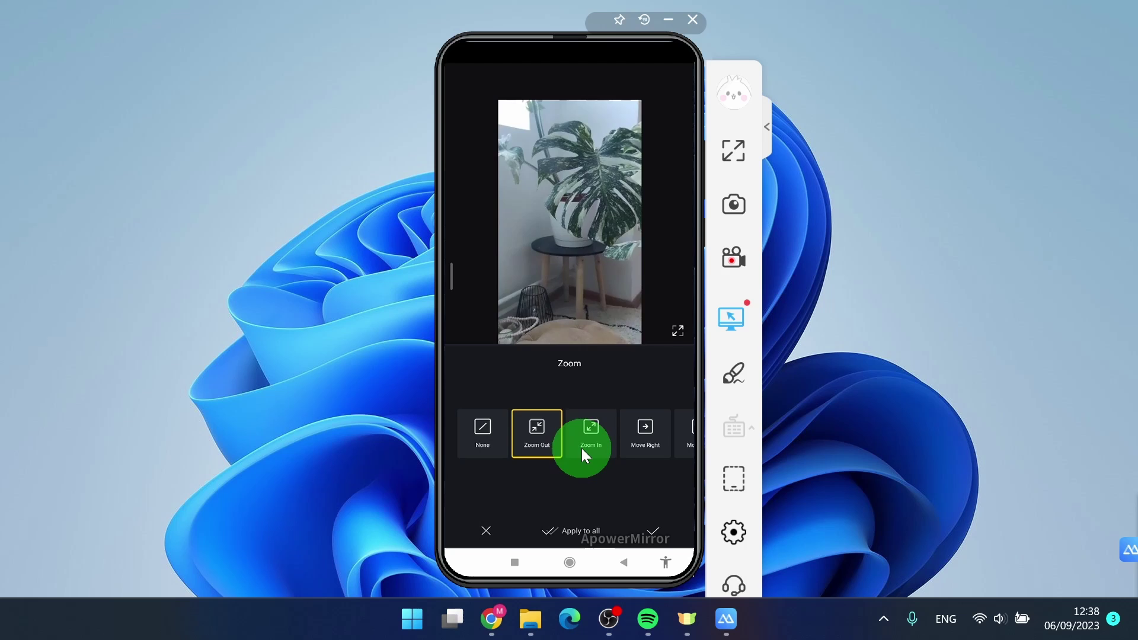
click(602, 462)
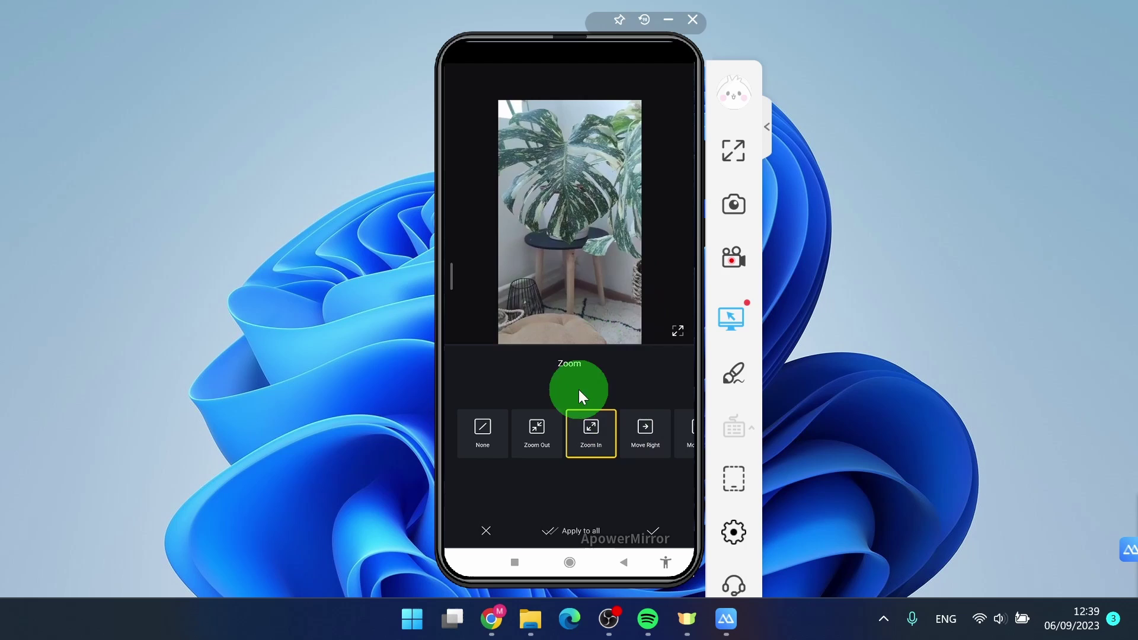
Close the zoom presets, split the clip at 0.70 s, and select the 9.41 s second part.
click(486, 528)
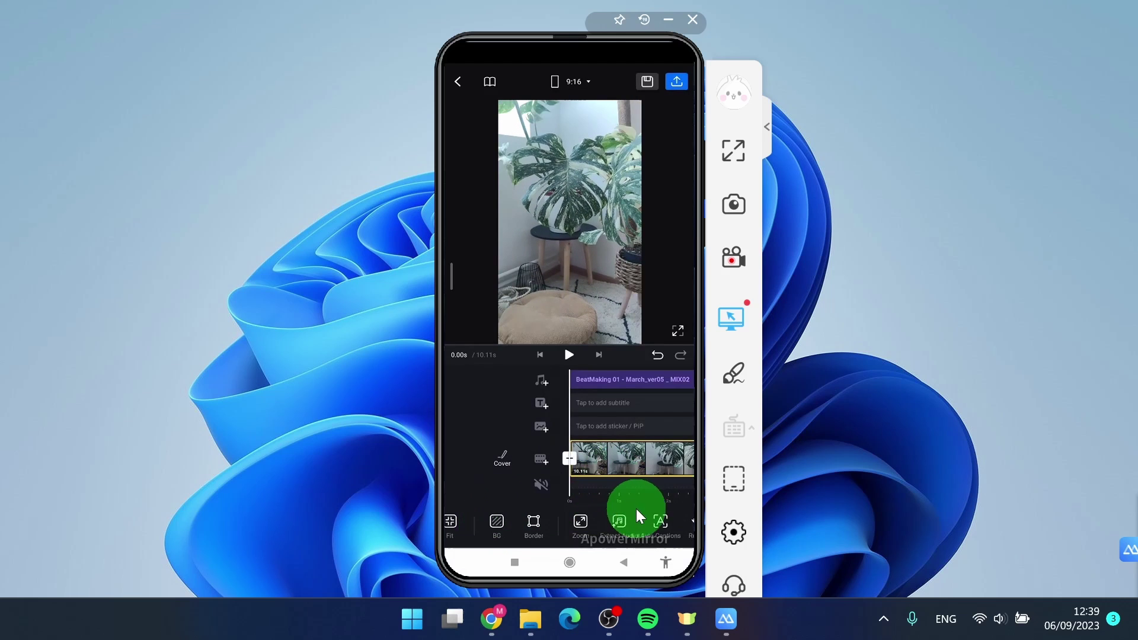
scroll(647, 505, down, 2)
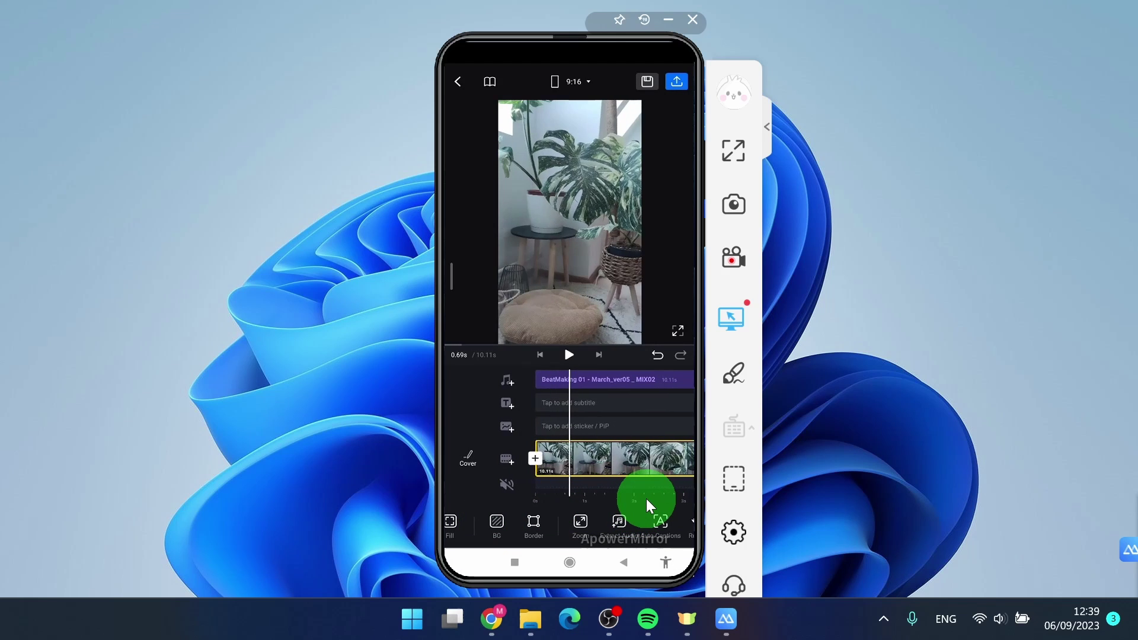
click(578, 473)
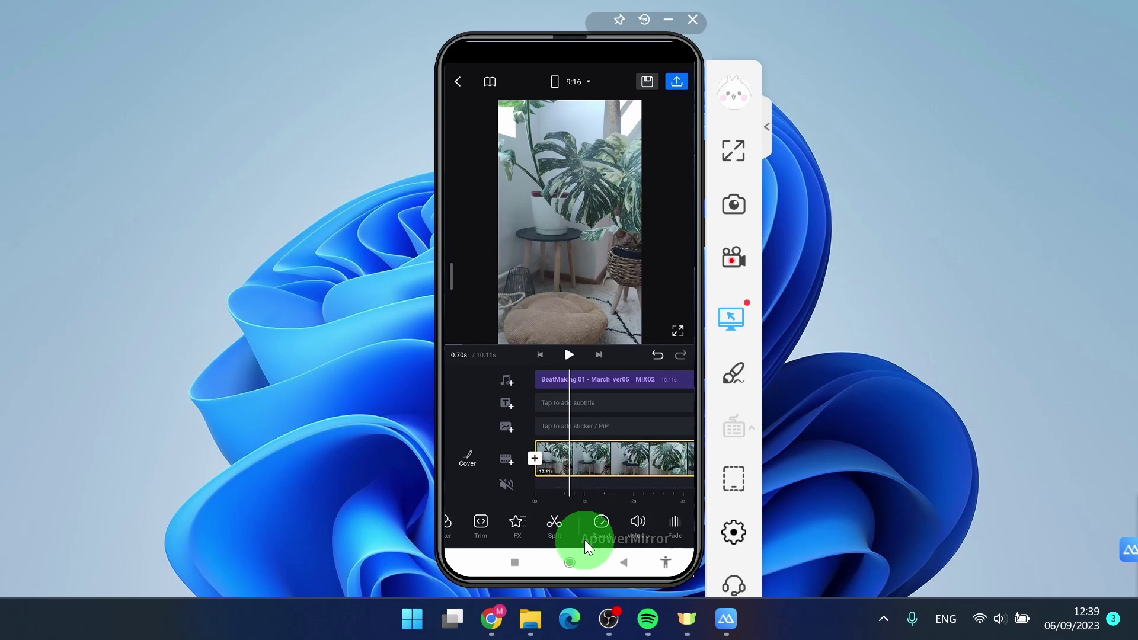
click(572, 522)
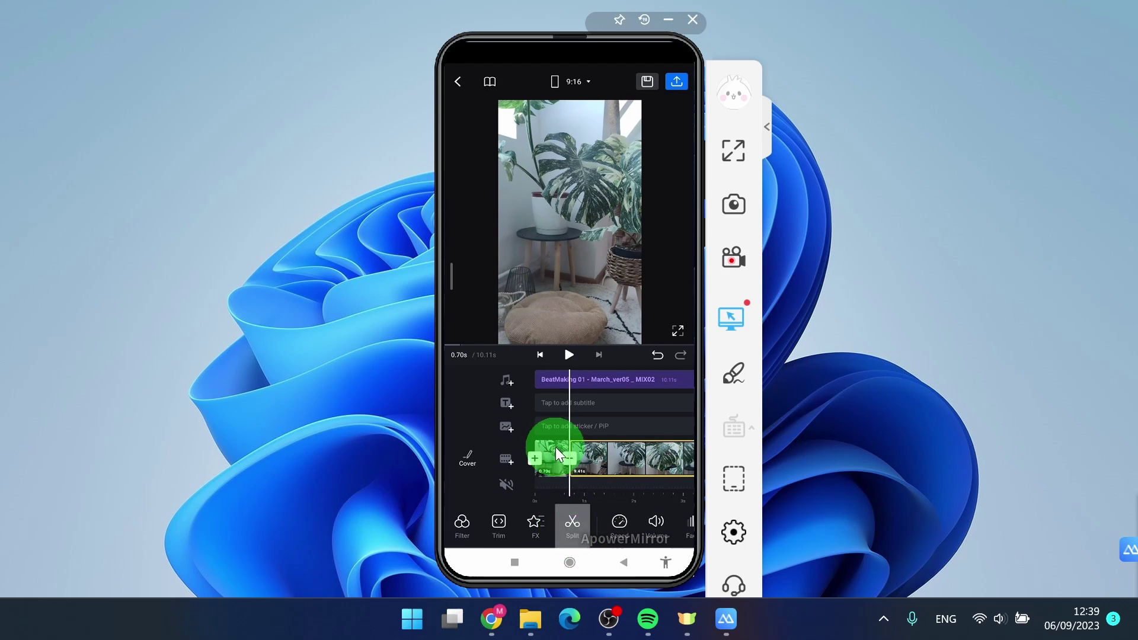
click(624, 474)
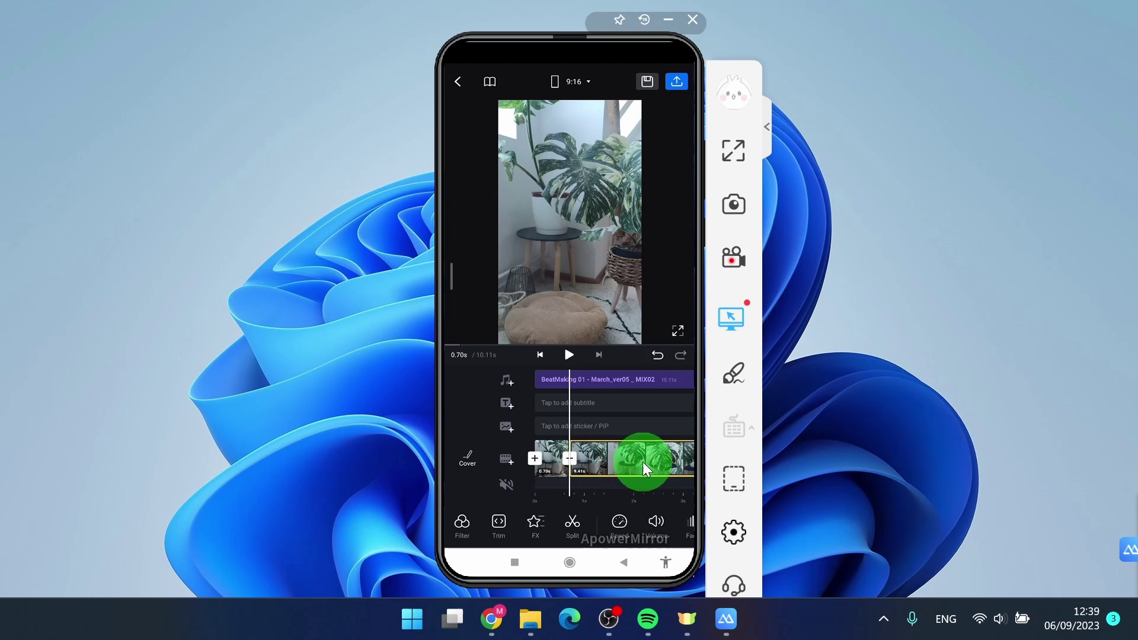
click(562, 472)
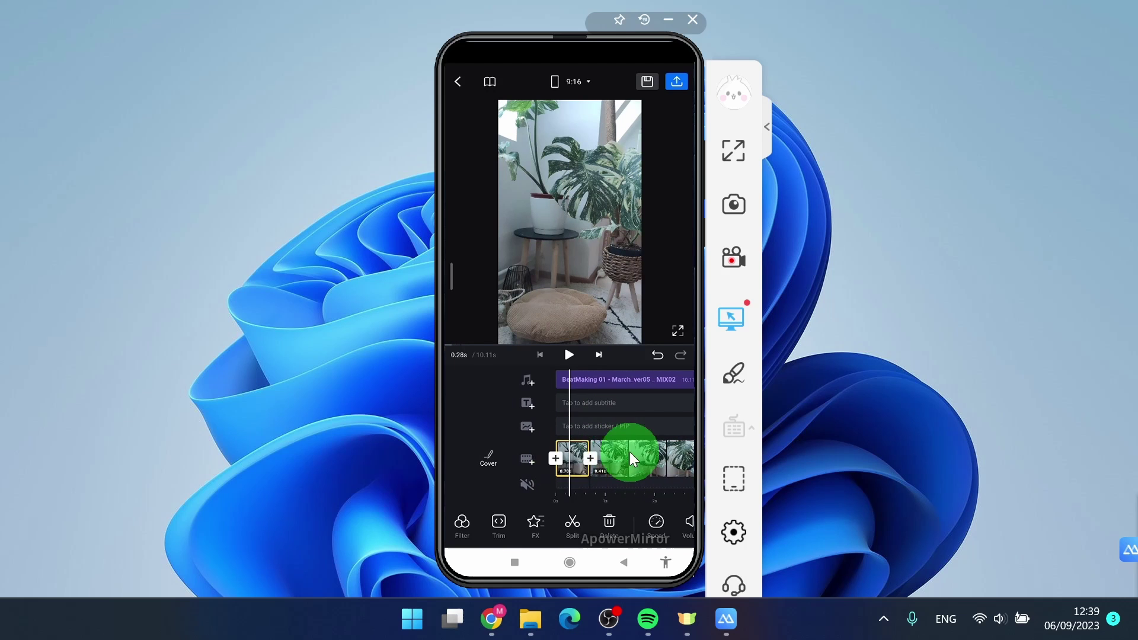
scroll(583, 524, down, 2)
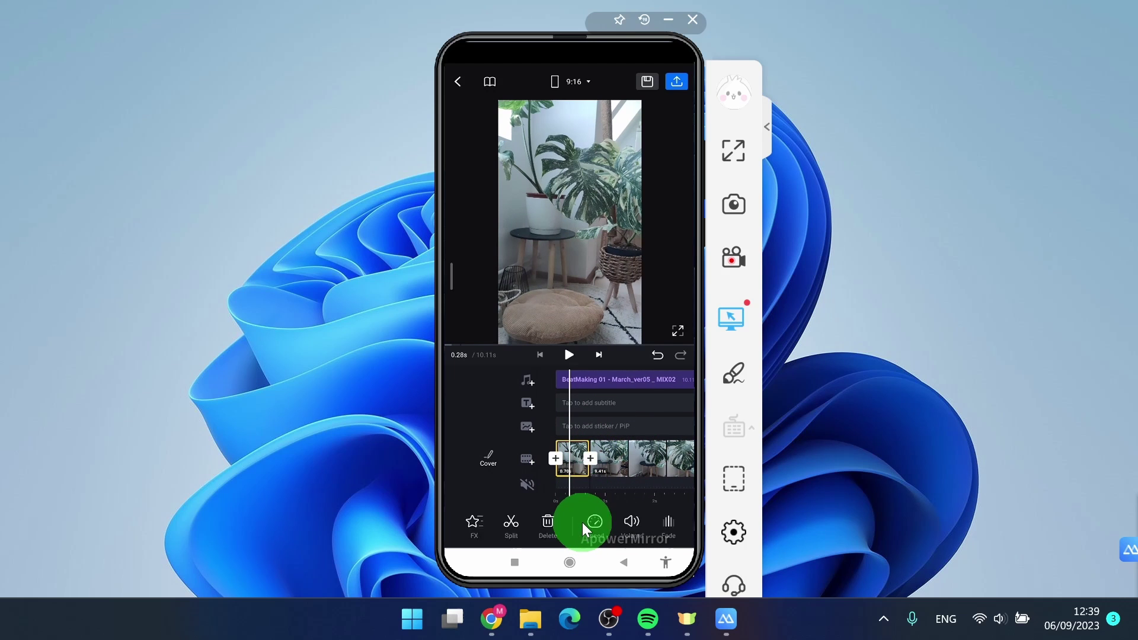
scroll(584, 522, down, 1)
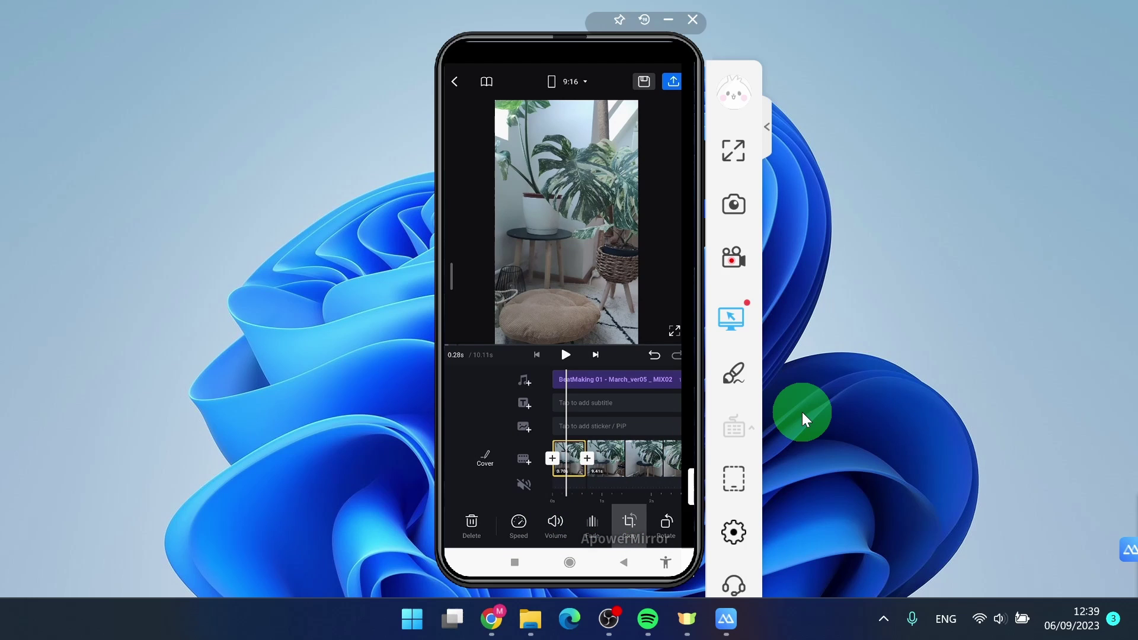
click(693, 394)
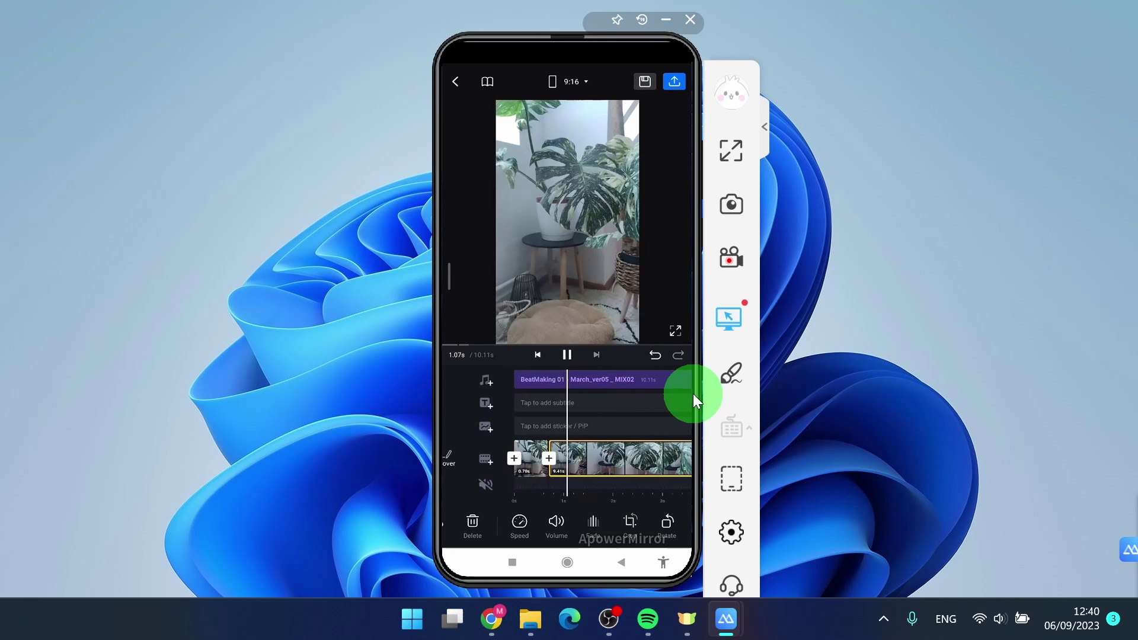
click(693, 394)
key(space)
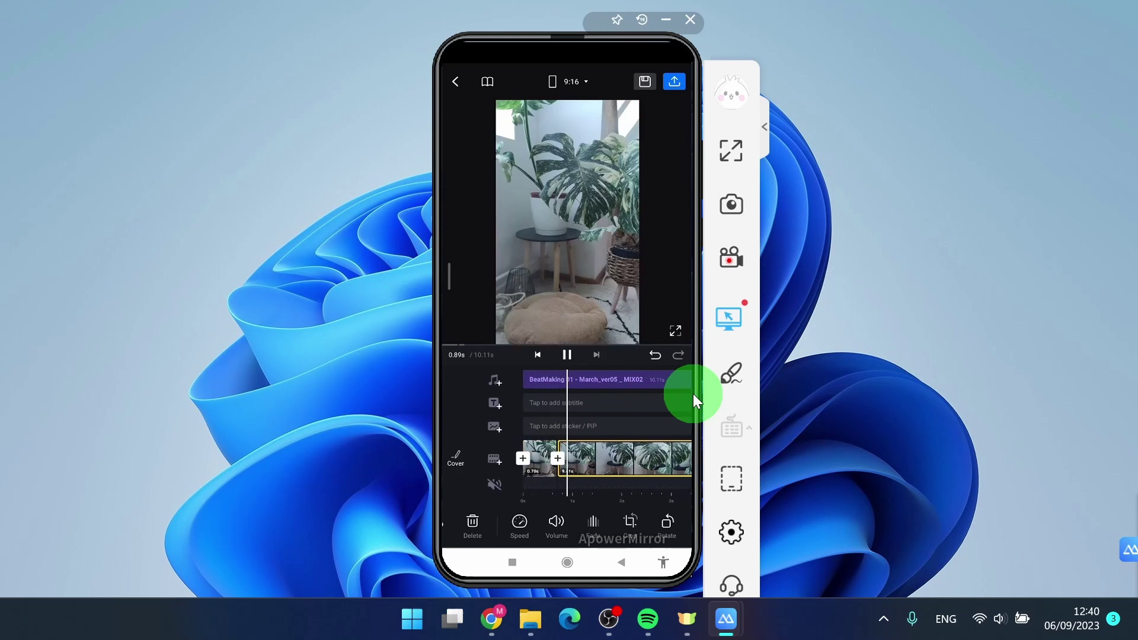
Pause the preview playback with the space key.
key(space)
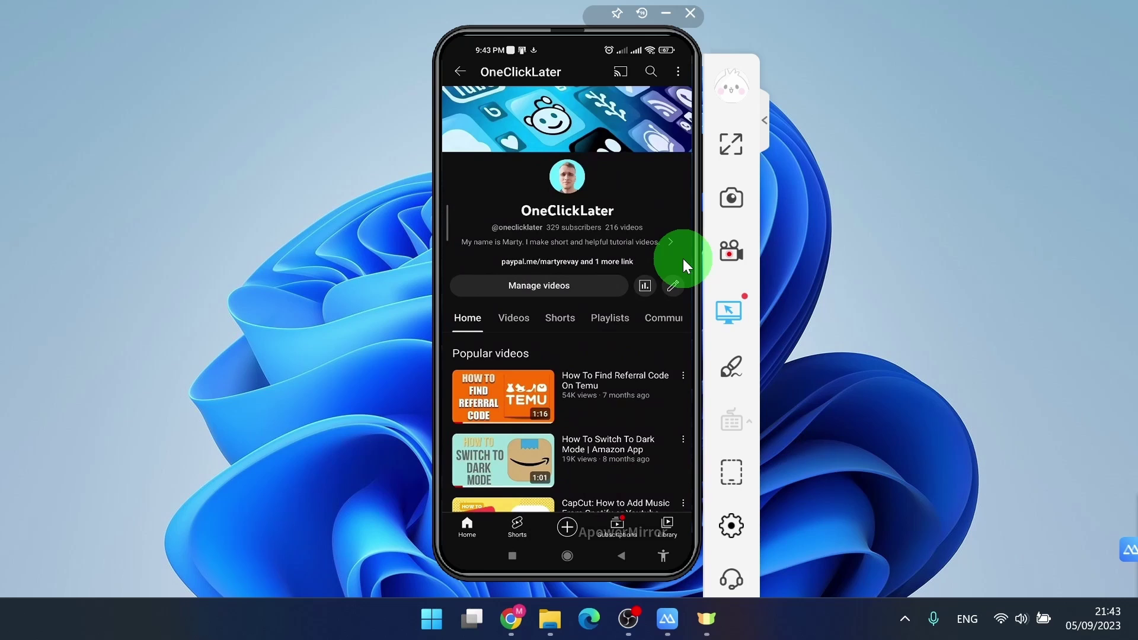
scroll(683, 259, down, 3)
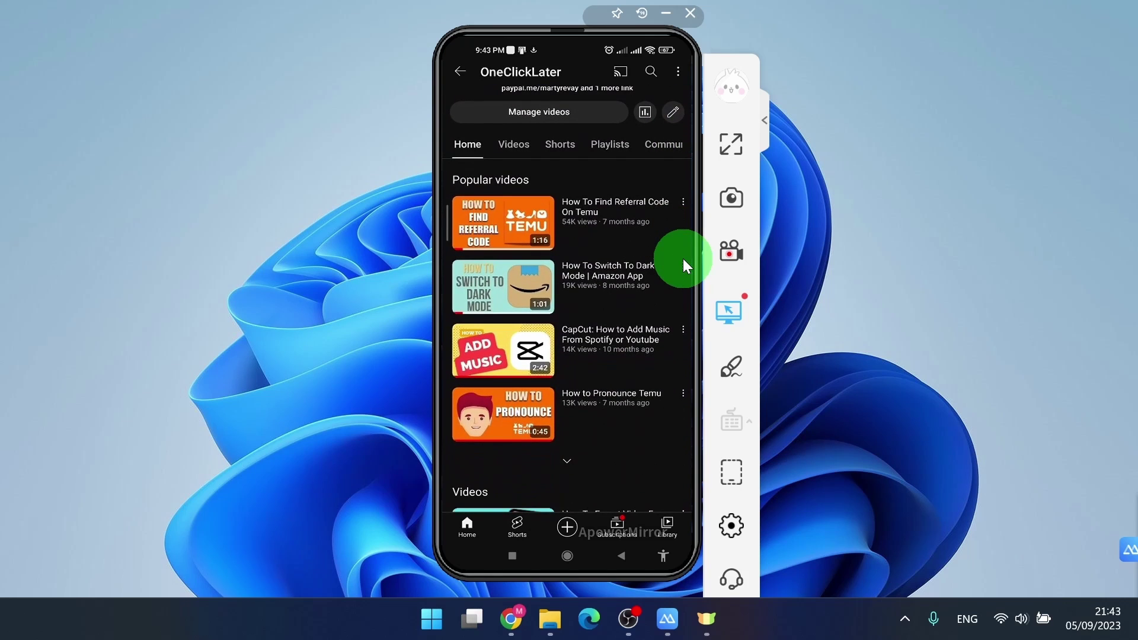
scroll(683, 259, up, 2)
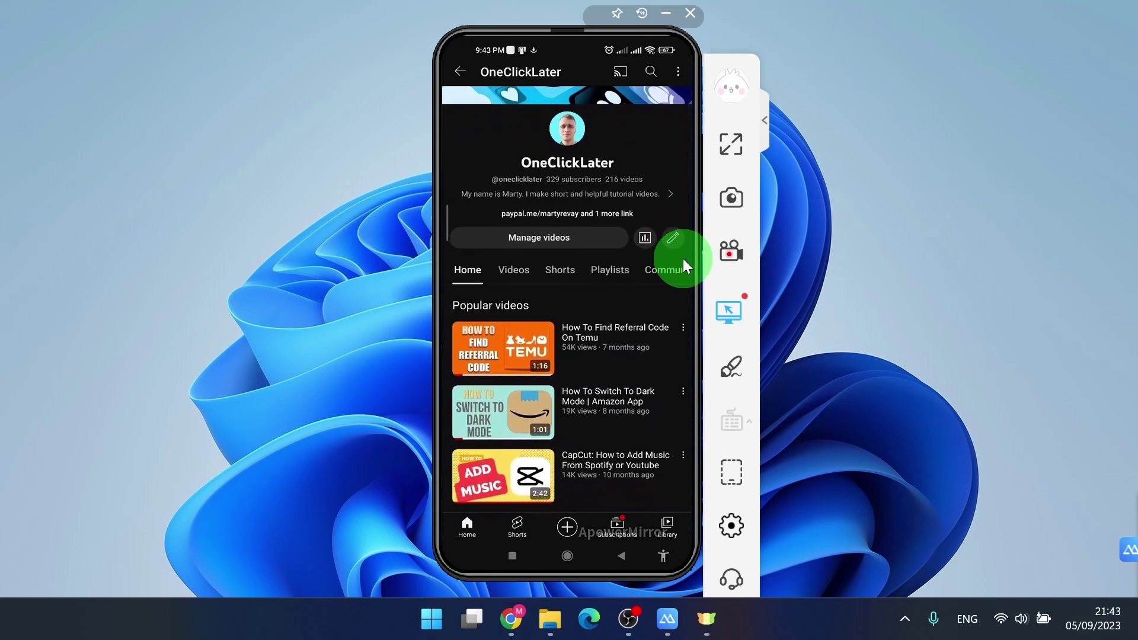